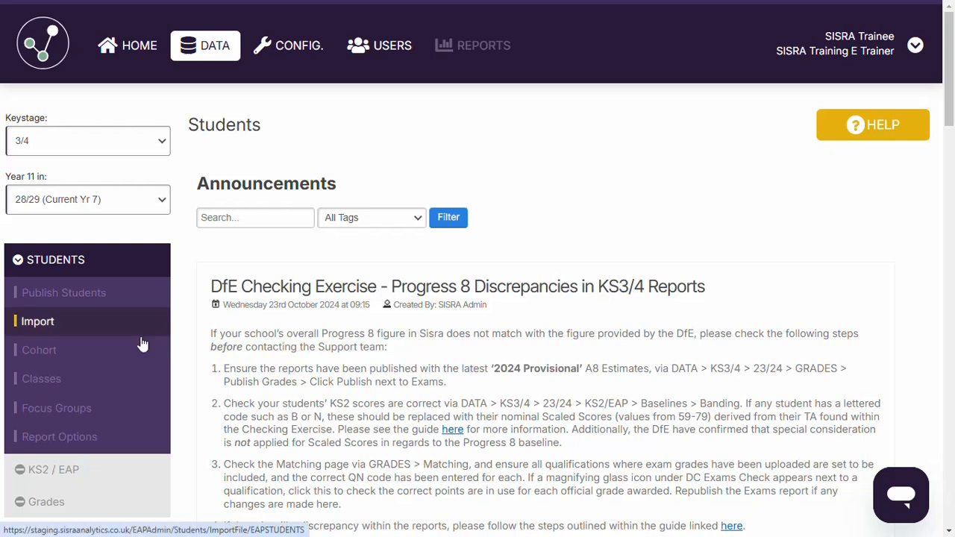
Step: Import the student data file Y7 Autumn.xlsx with its classes assigned to key stage 3
left_click(38, 322)
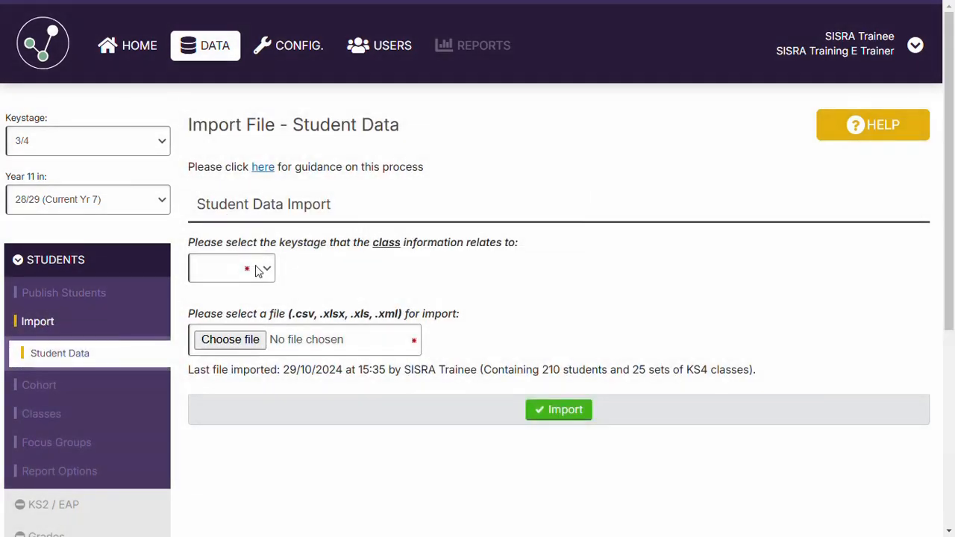
left_click(257, 271)
left_click(219, 307)
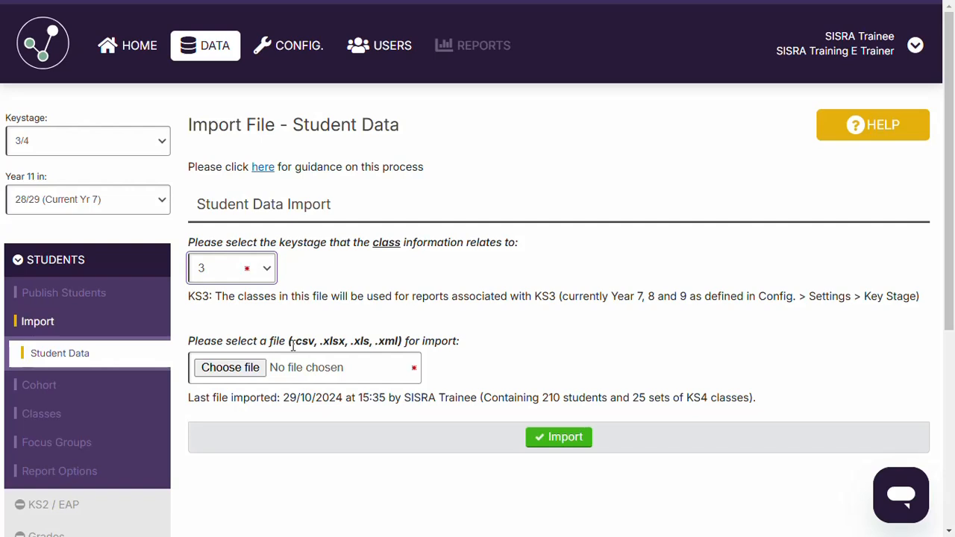
left_click(237, 368)
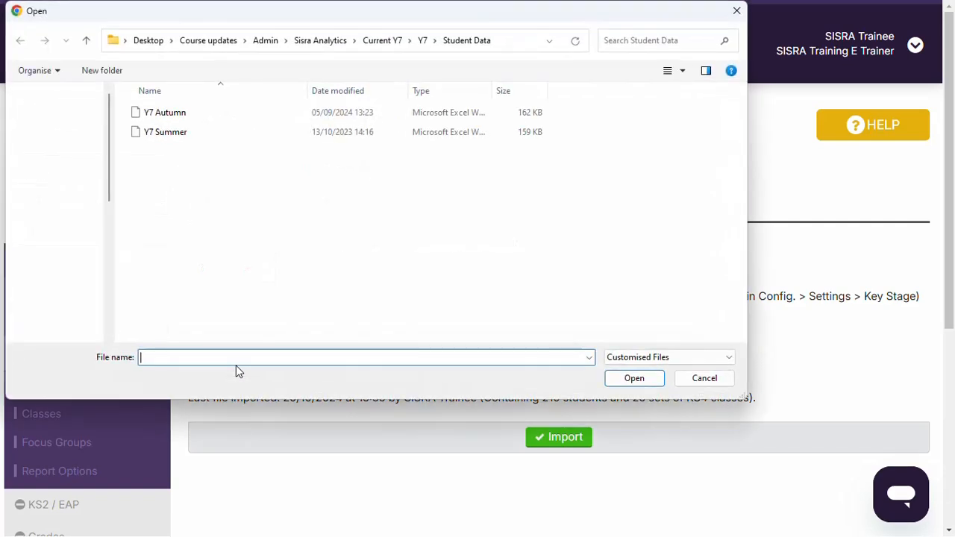
left_click(155, 114)
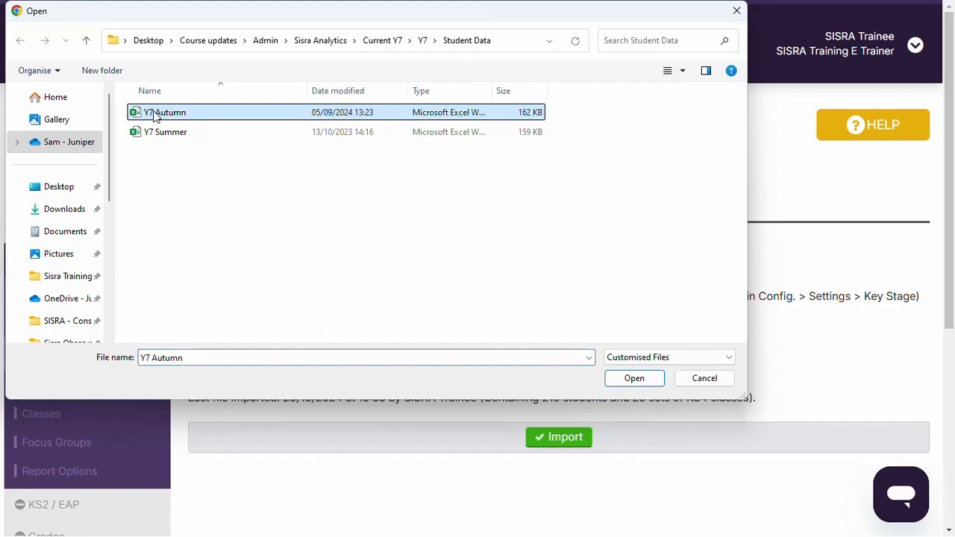
left_click(632, 380)
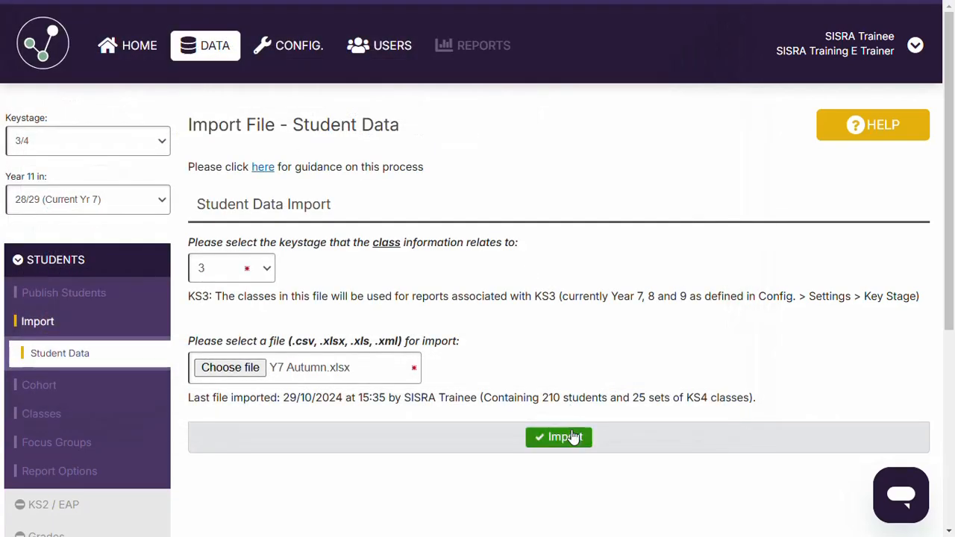
left_click(565, 438)
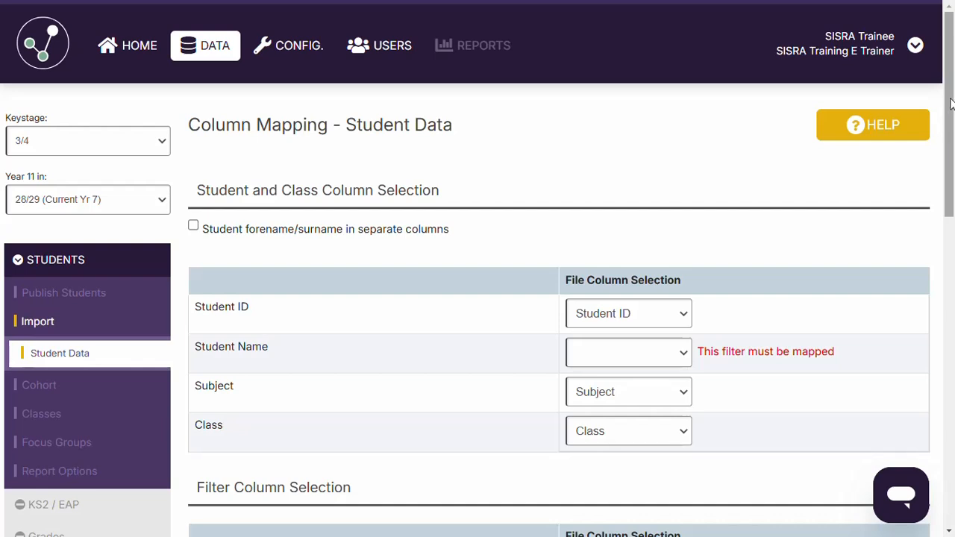
Step: Map the Student Name field to the file's Name column
left_click_drag(950, 104, 949, 162)
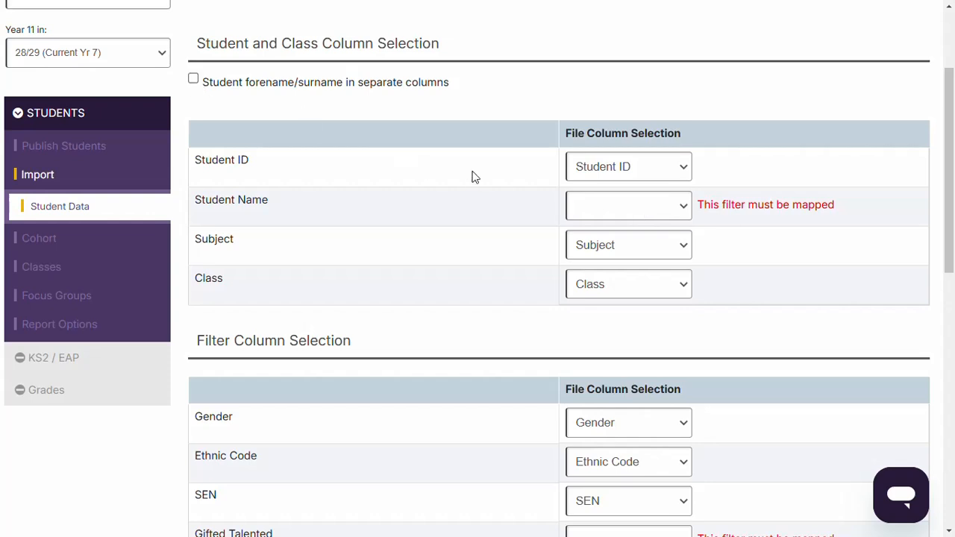
left_click(646, 207)
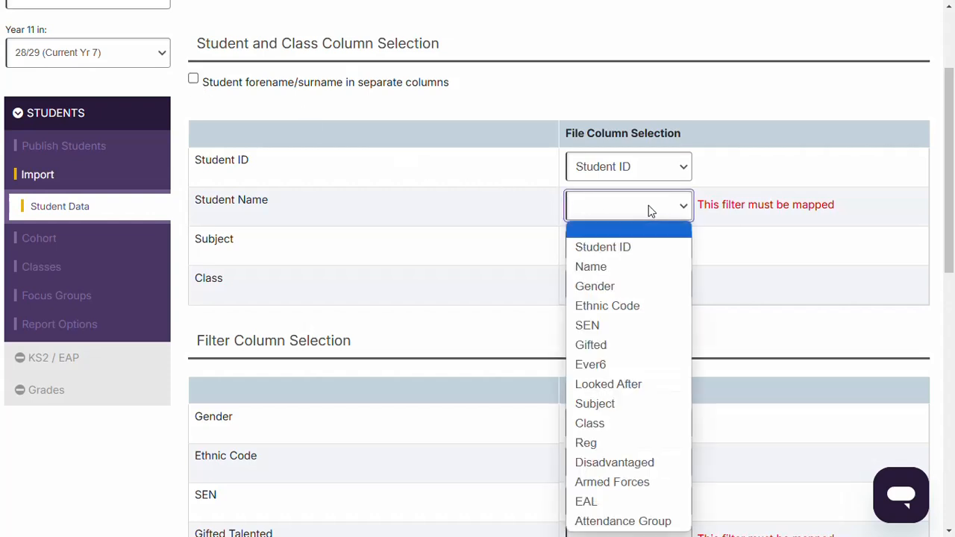
left_click(599, 268)
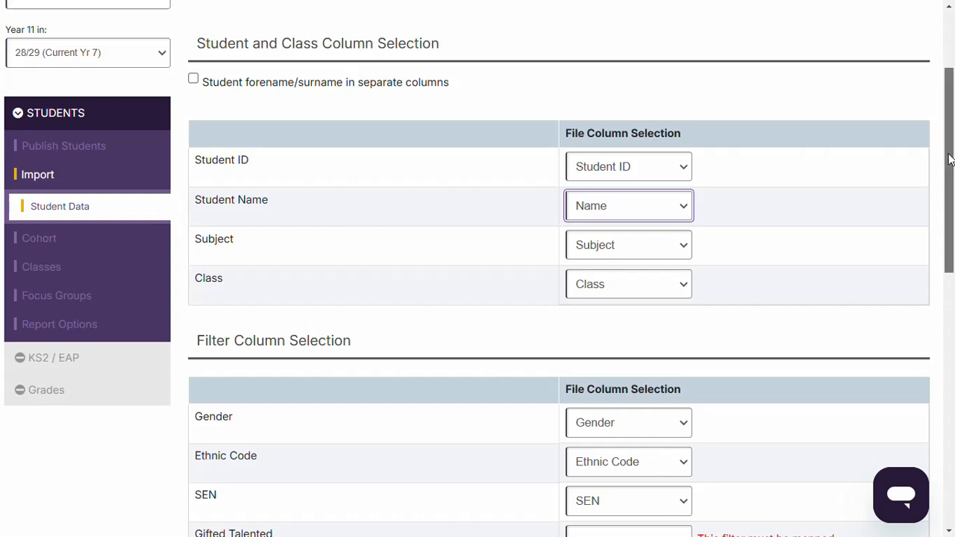
Step: Map Gifted Talented to Gifted, FSM Ever 6 to Ever6 and Registration Group to Reg, and continue with the import
left_click_drag(949, 159, 951, 282)
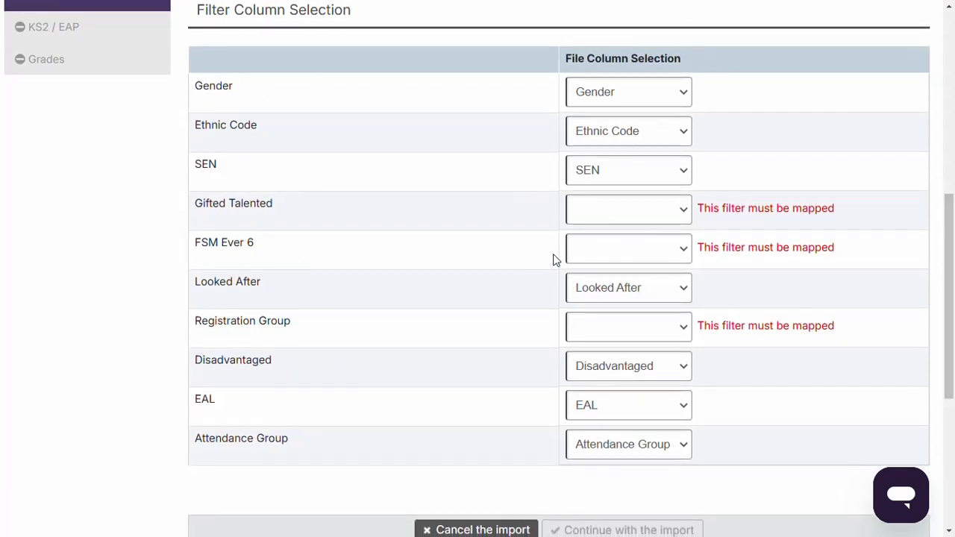
left_click(683, 214)
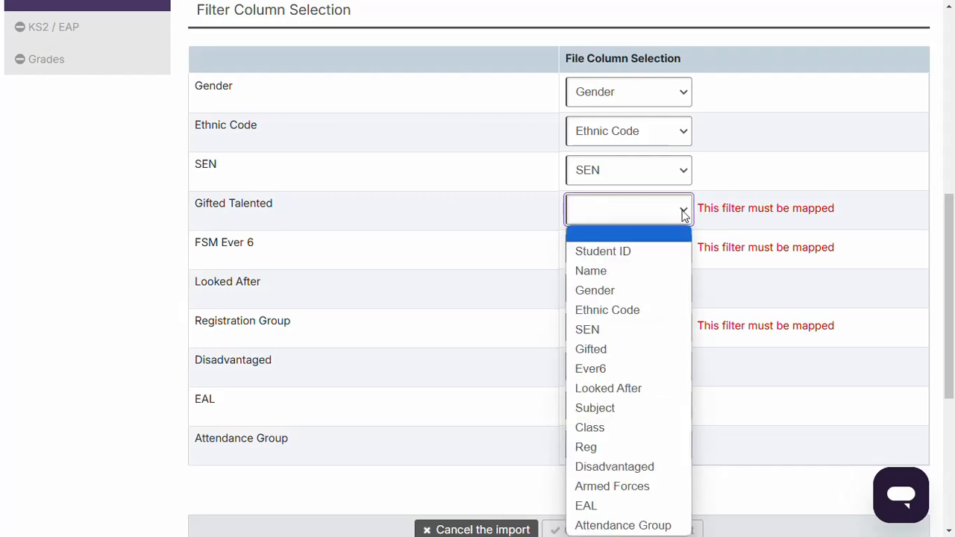
left_click(620, 351)
left_click(646, 250)
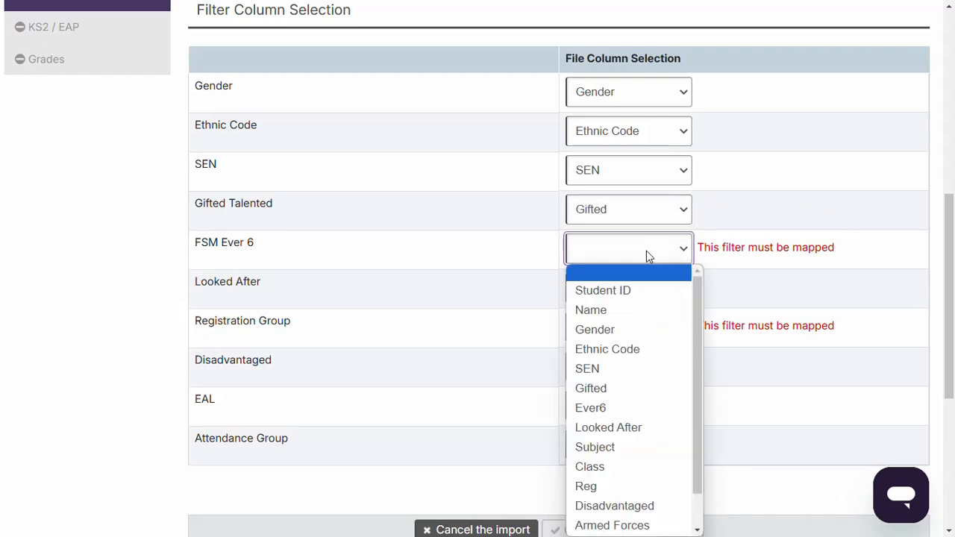
left_click(601, 408)
left_click(619, 326)
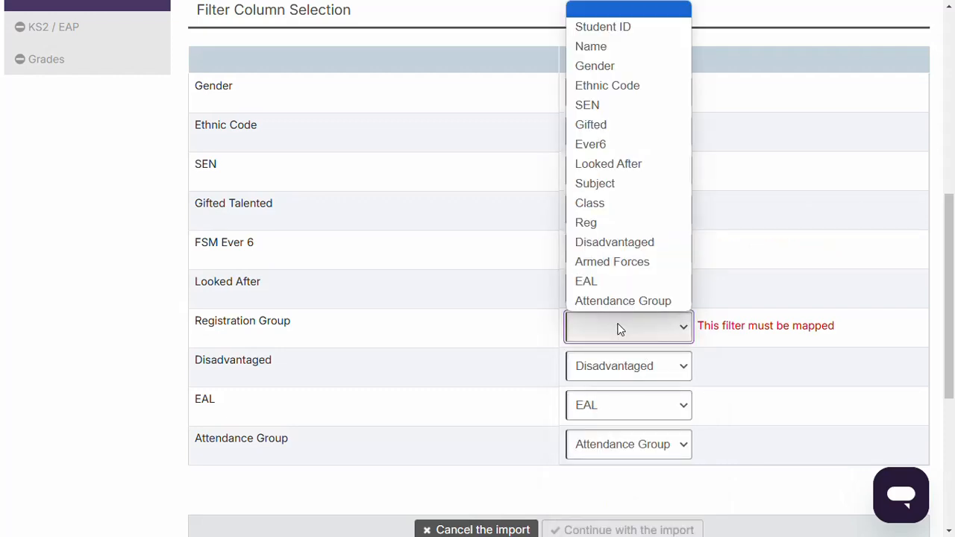
left_click(599, 224)
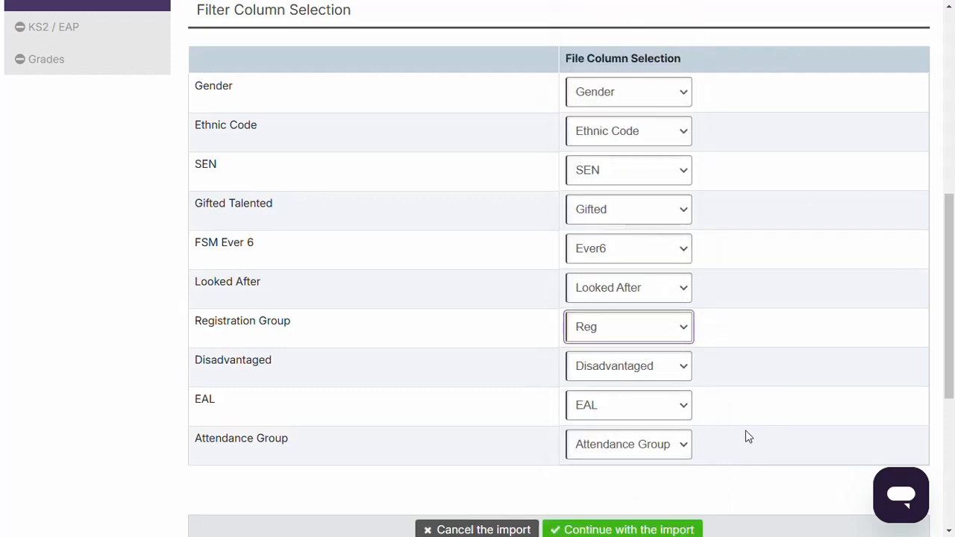
left_click(599, 530)
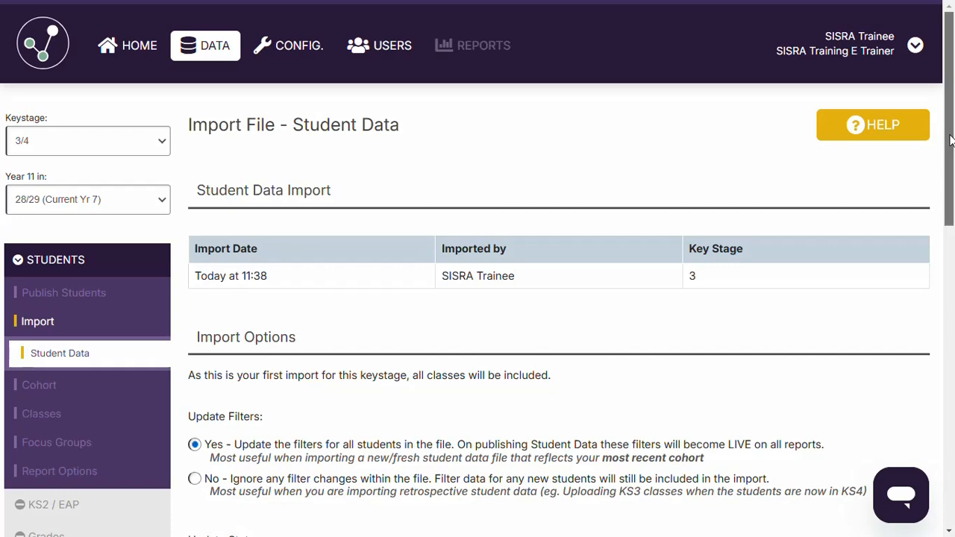
Step: Mark the file as containing the most recent cohort information and complete the student data import
left_click_drag(950, 140, 944, 270)
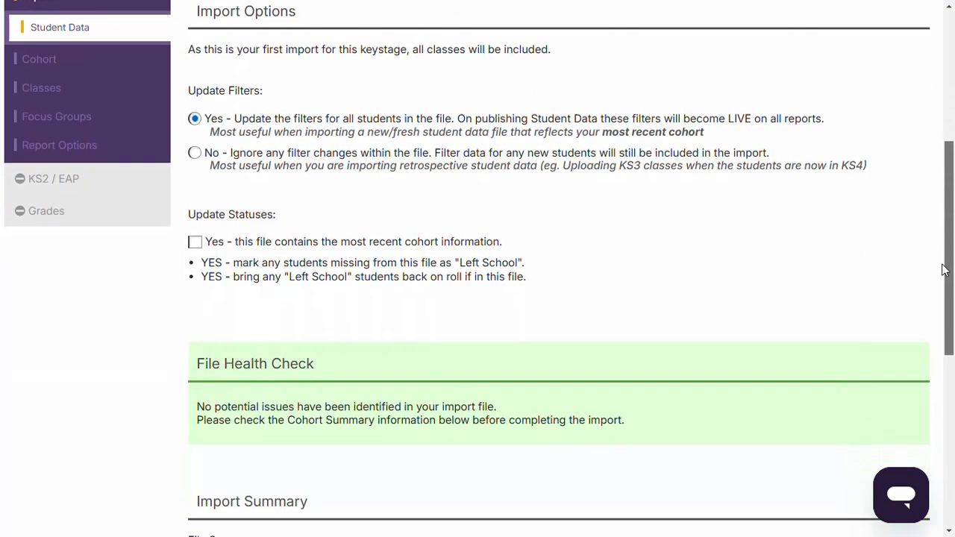
left_click(195, 244)
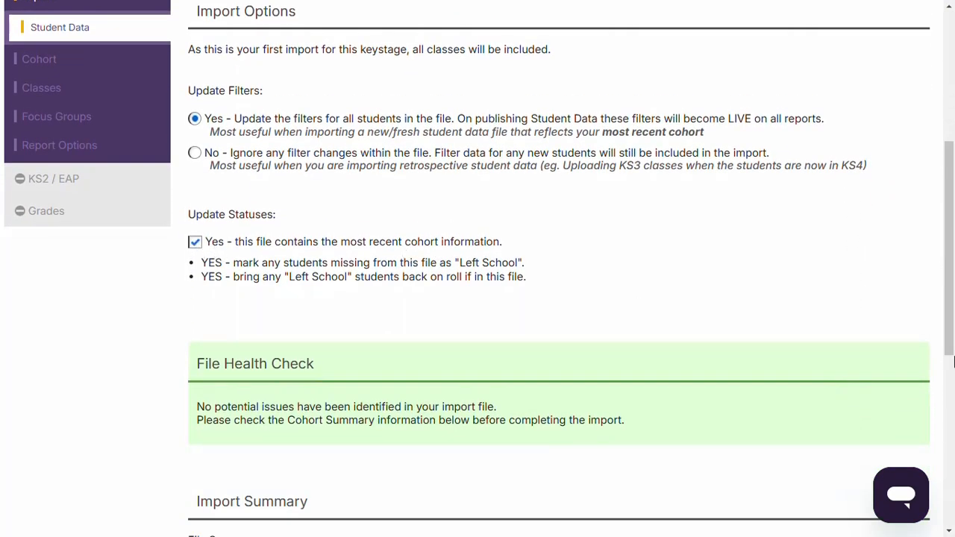
left_click_drag(952, 361, 951, 436)
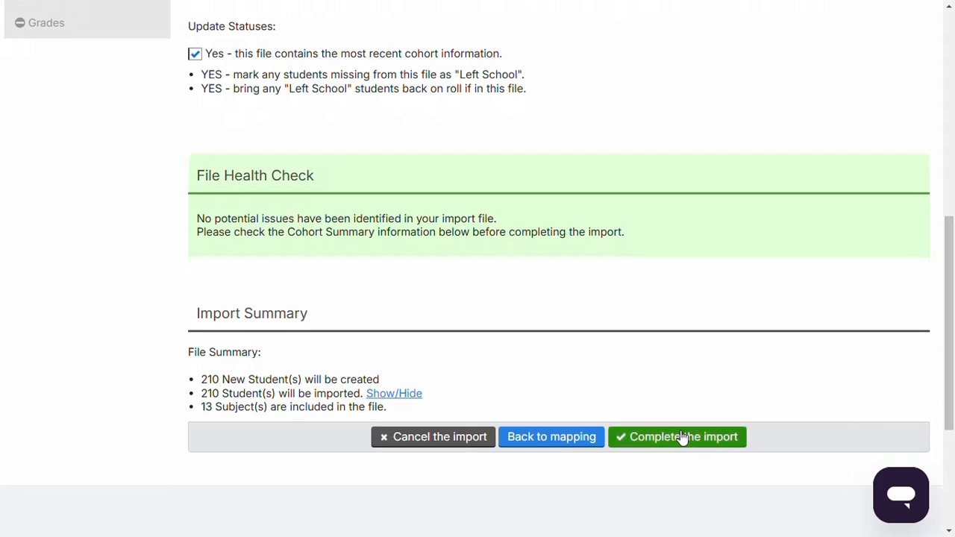
left_click(663, 439)
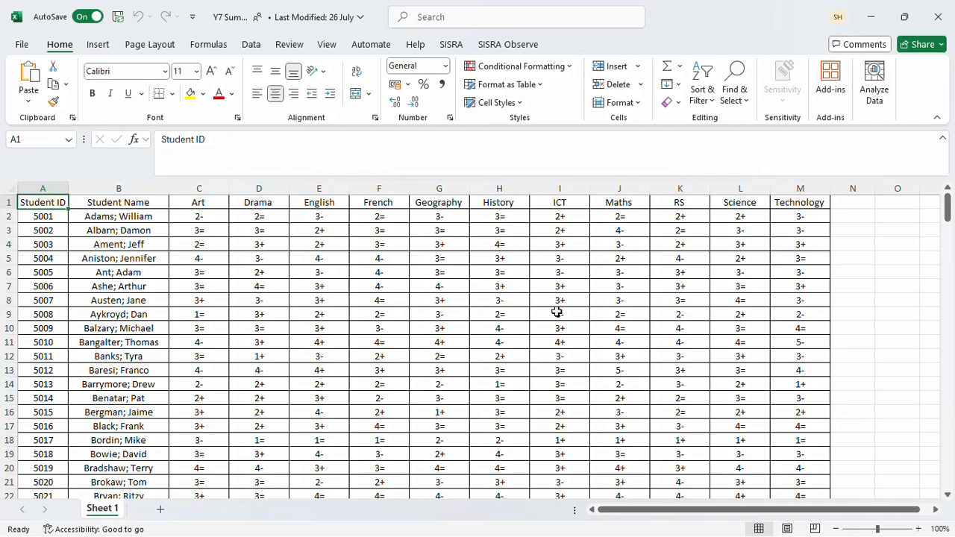
Step: Switch from Excel to SISRA Analytics and start a new grade file upload for the Targets data set
key("alt+Tab")
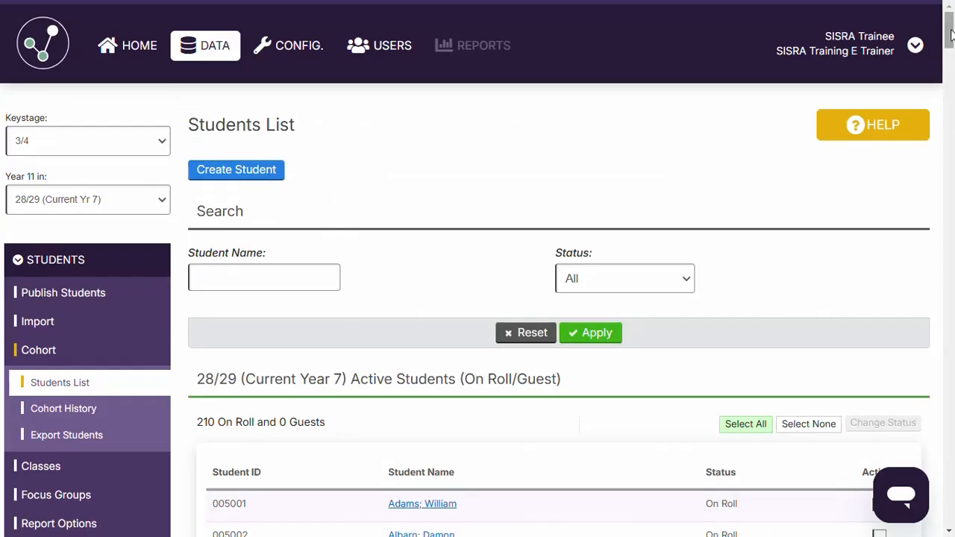
scroll(951, 33, "down", 4)
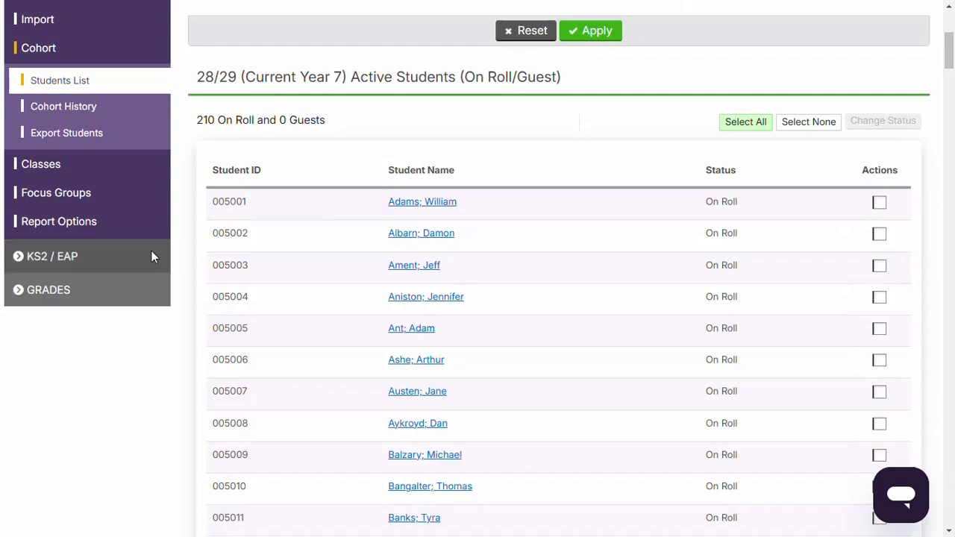
left_click(74, 294)
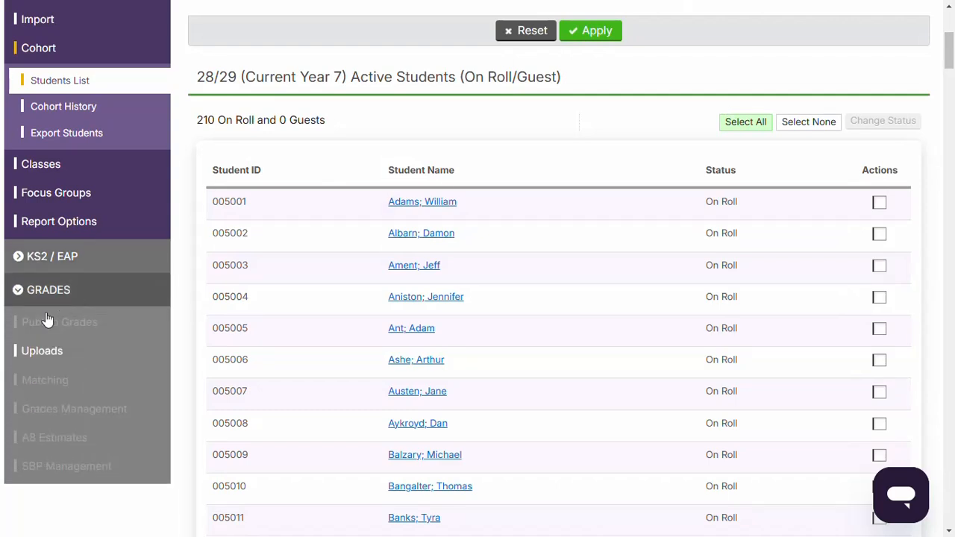
left_click(47, 354)
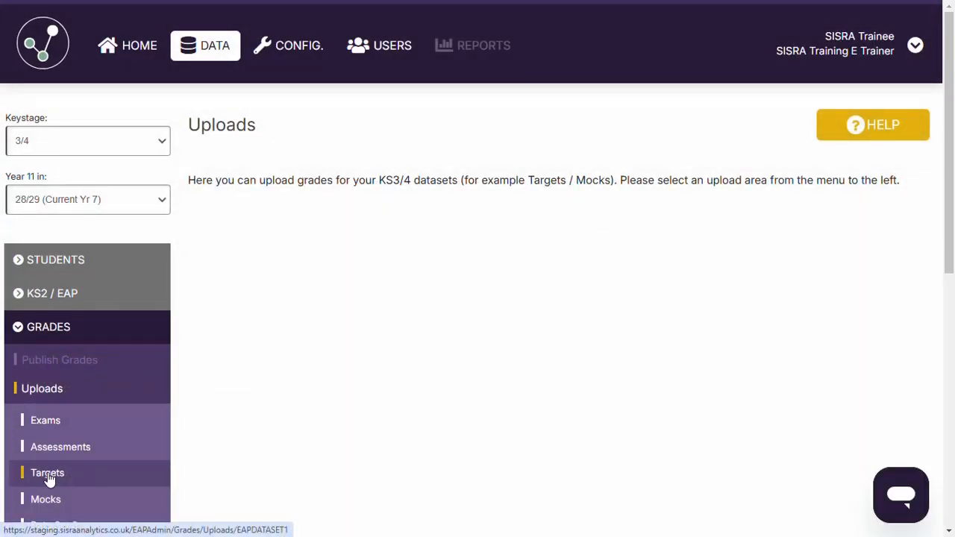
left_click(47, 476)
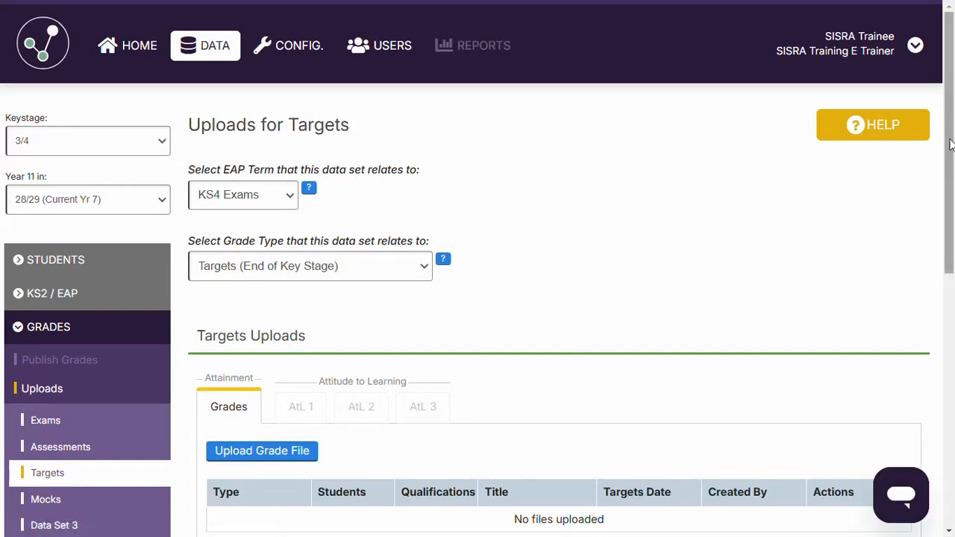
left_click_drag(950, 147, 945, 243)
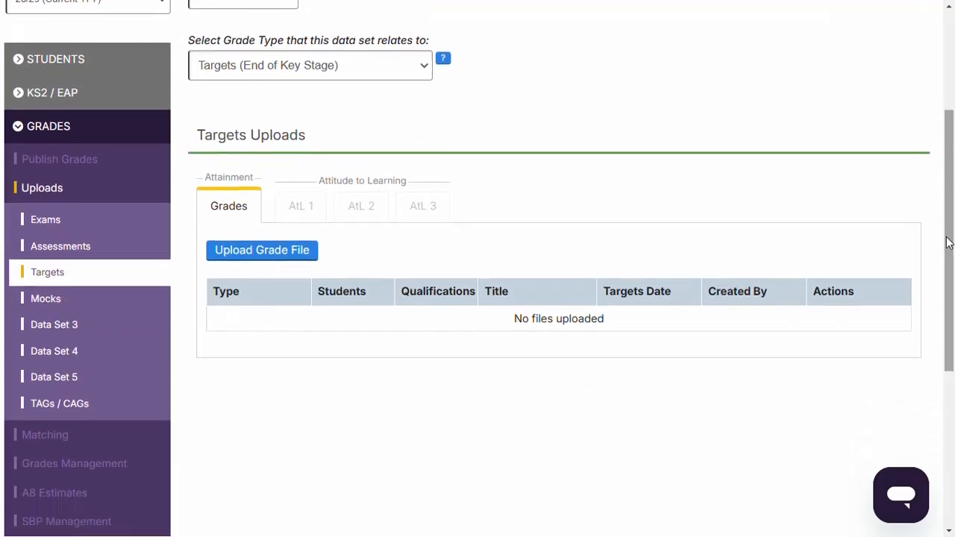
left_click(262, 251)
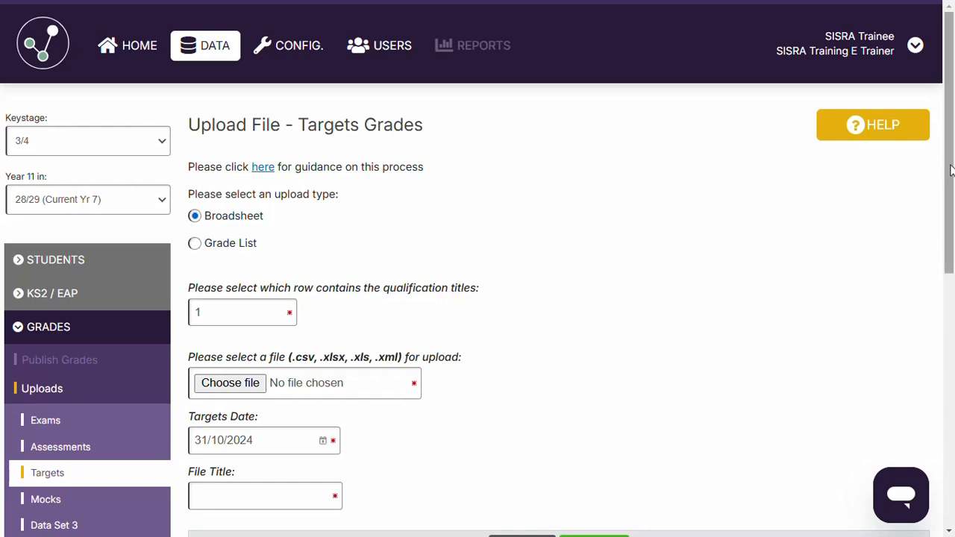
Step: Choose KS3 Targets from the Current Y7 Targets folder as the broadsheet file for upload
scroll(949, 171, "down", 1)
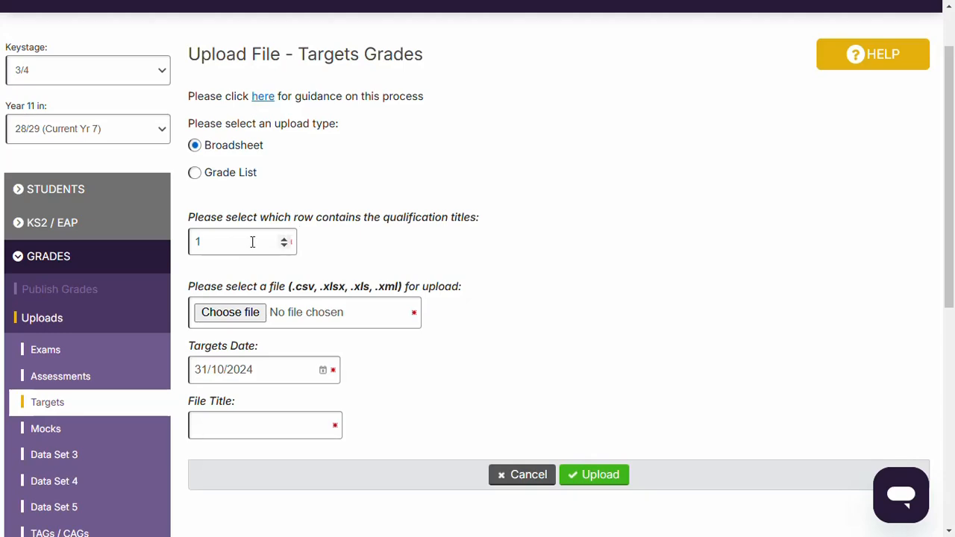
left_click(227, 313)
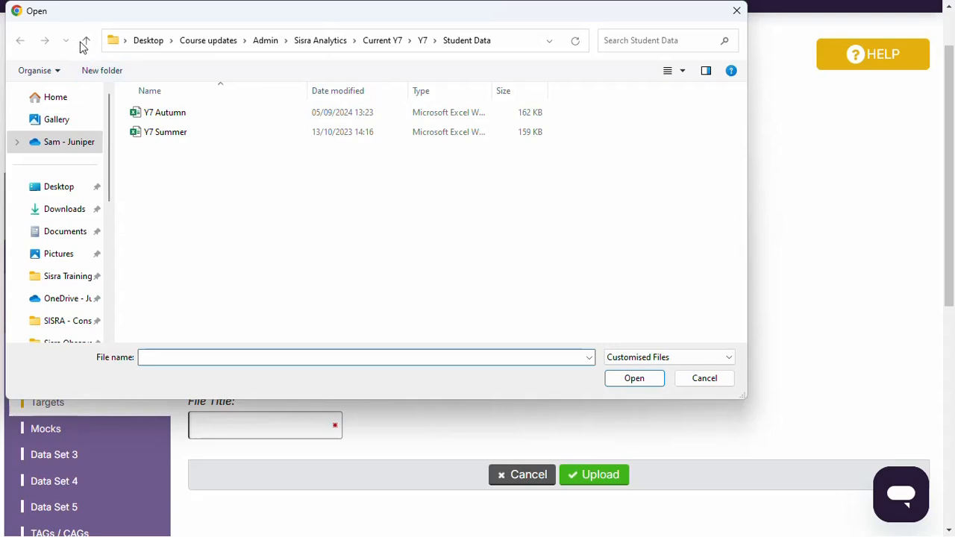
left_click(85, 41)
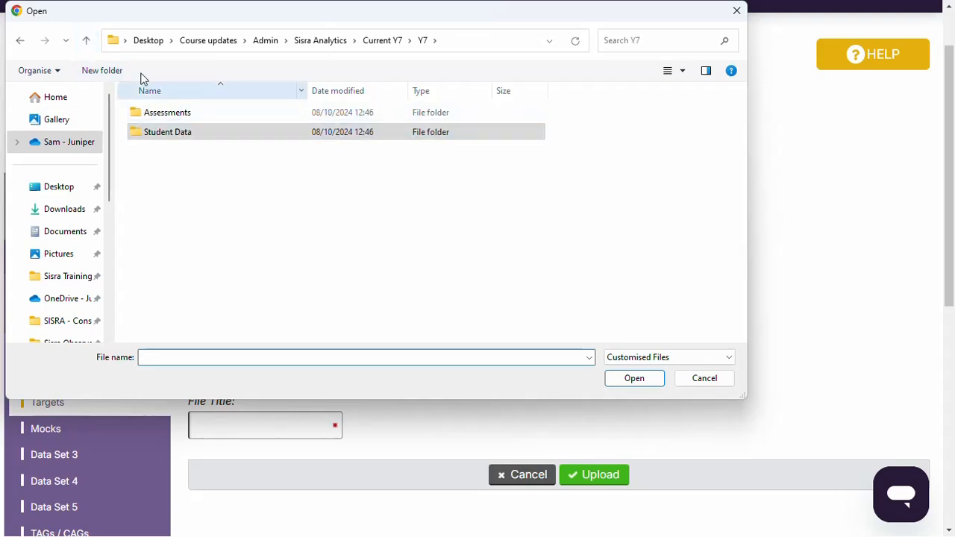
left_click(86, 41)
left_click(154, 152)
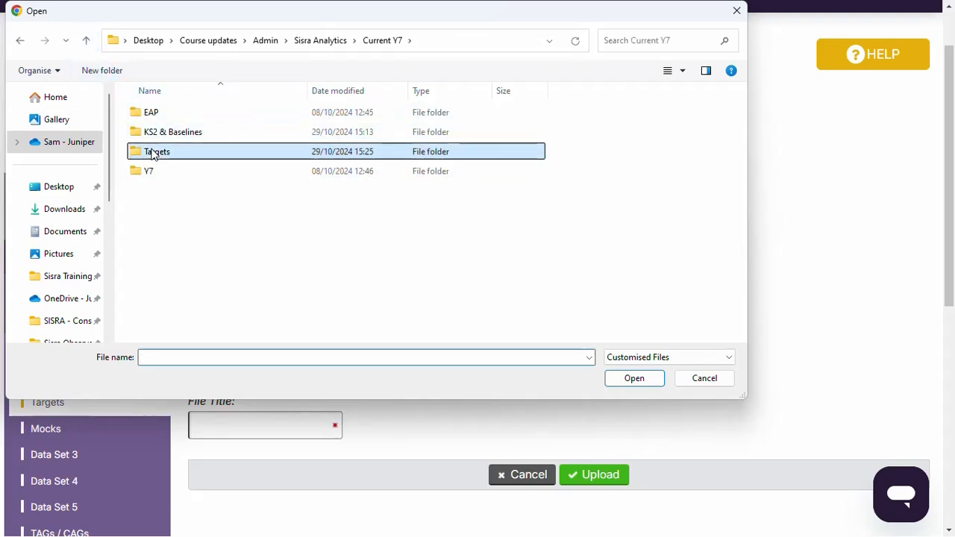
double_click(154, 152)
left_click(162, 113)
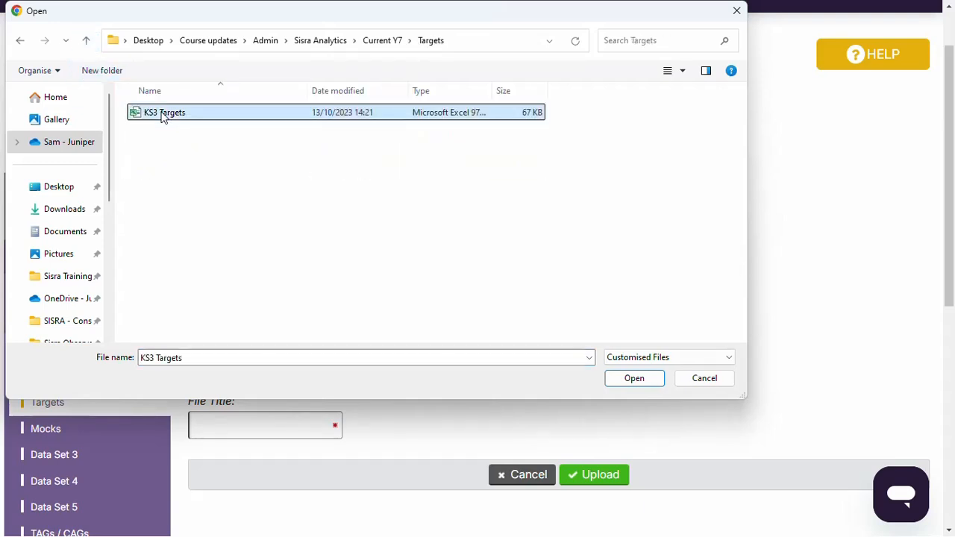
left_click(634, 378)
Step: Title the file KS4 Targets and upload it
left_click(298, 436)
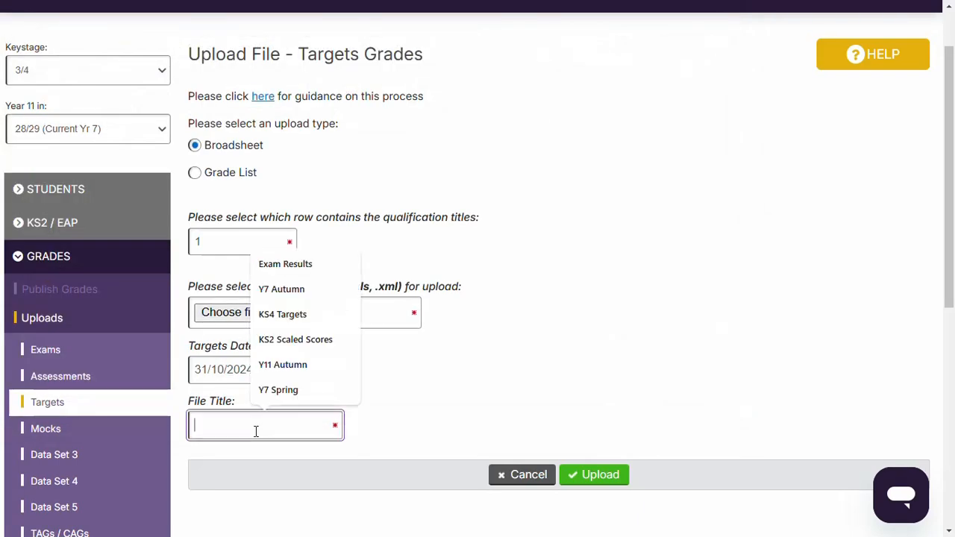
left_click(292, 314)
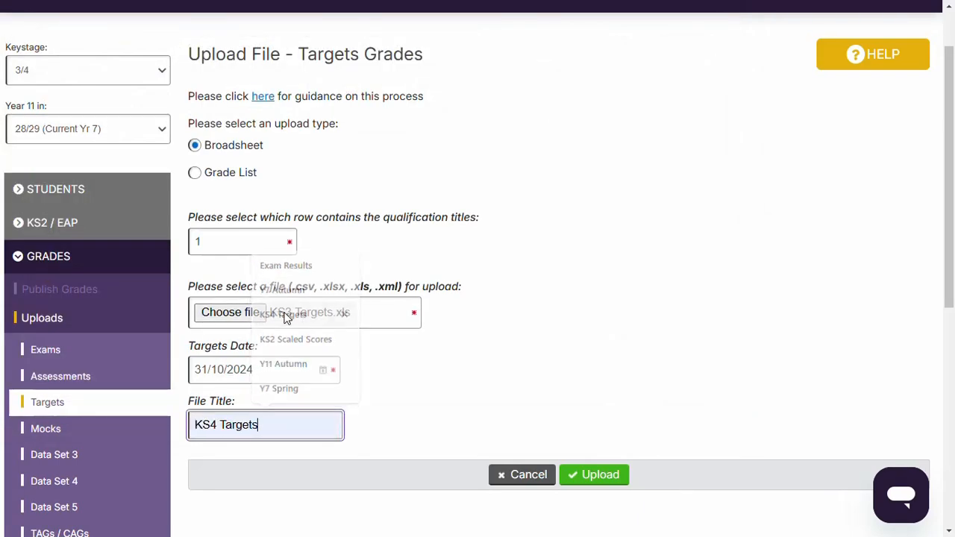
left_click(598, 475)
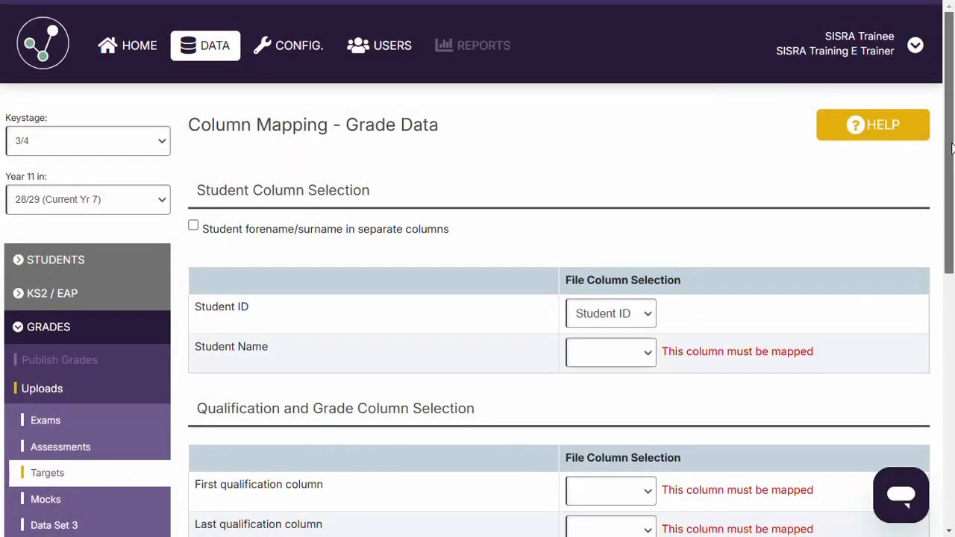
Step: Map the student name to Stu_Name, the first qualification column to Art and the last qualification column to Technology
left_click_drag(951, 163, 915, 225)
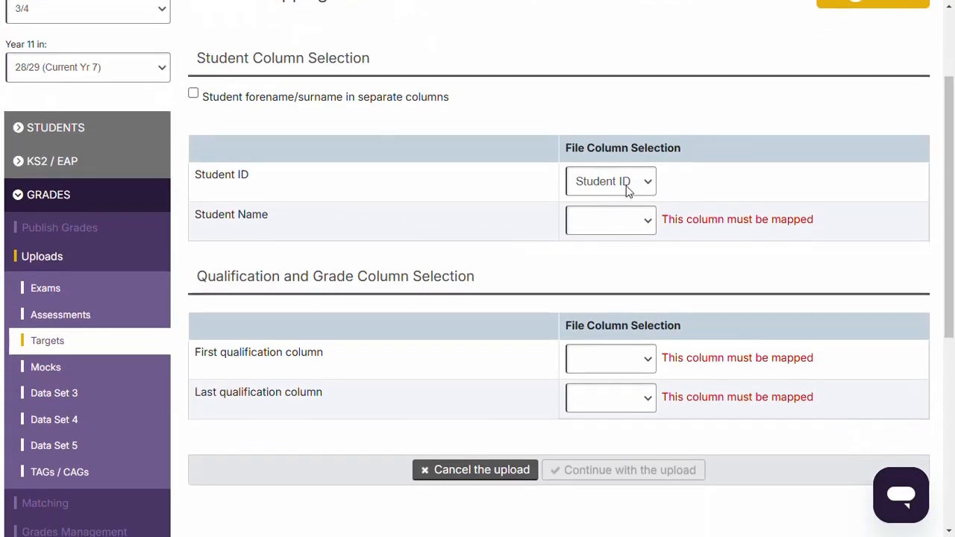
left_click(619, 224)
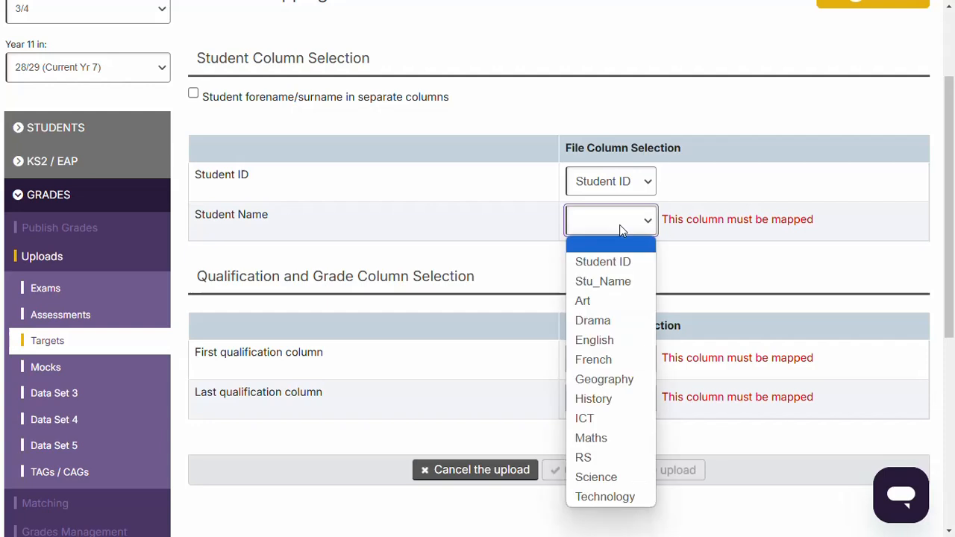
left_click(618, 284)
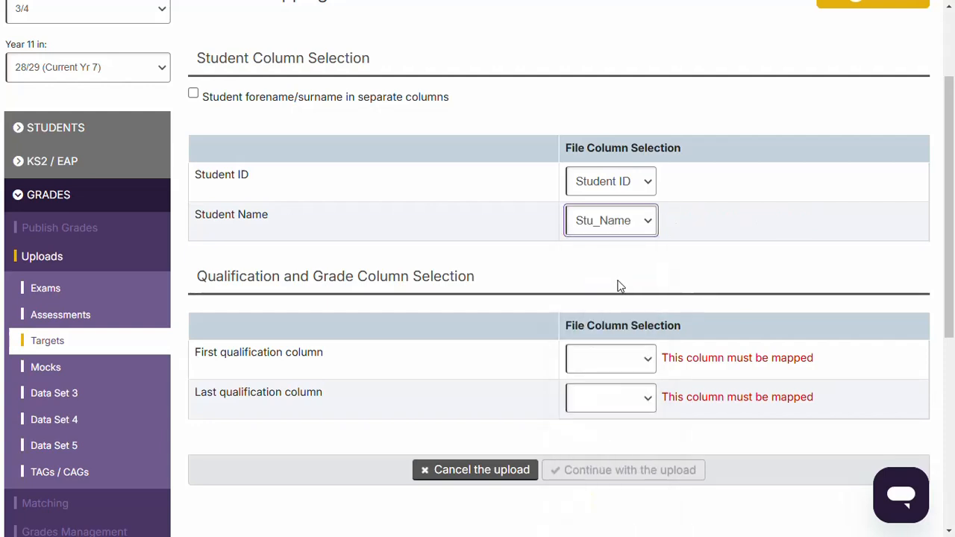
left_click(631, 359)
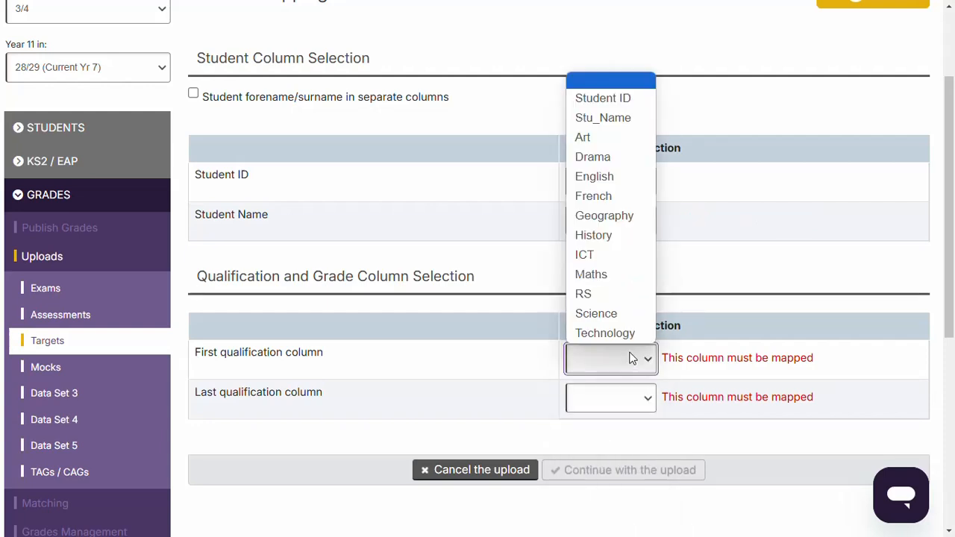
left_click(582, 137)
left_click(610, 403)
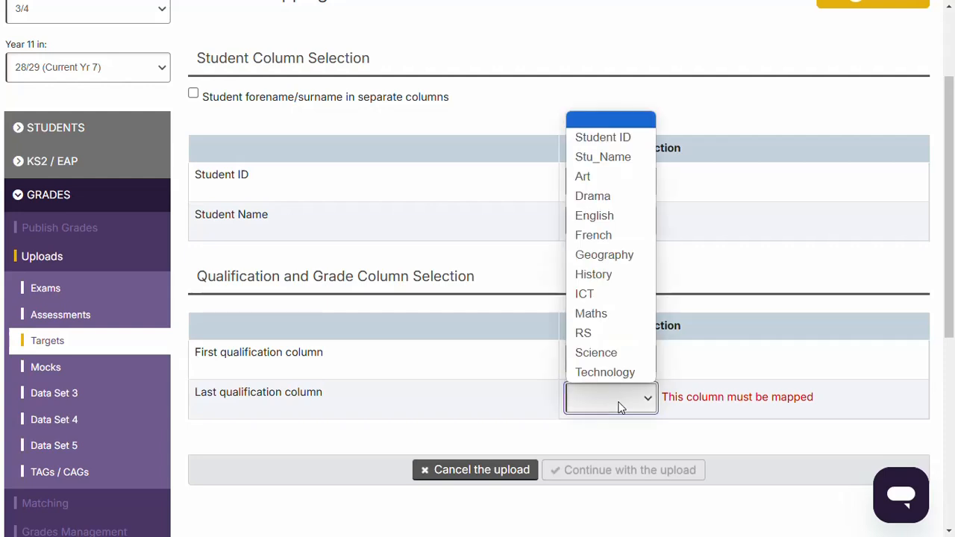
left_click(610, 372)
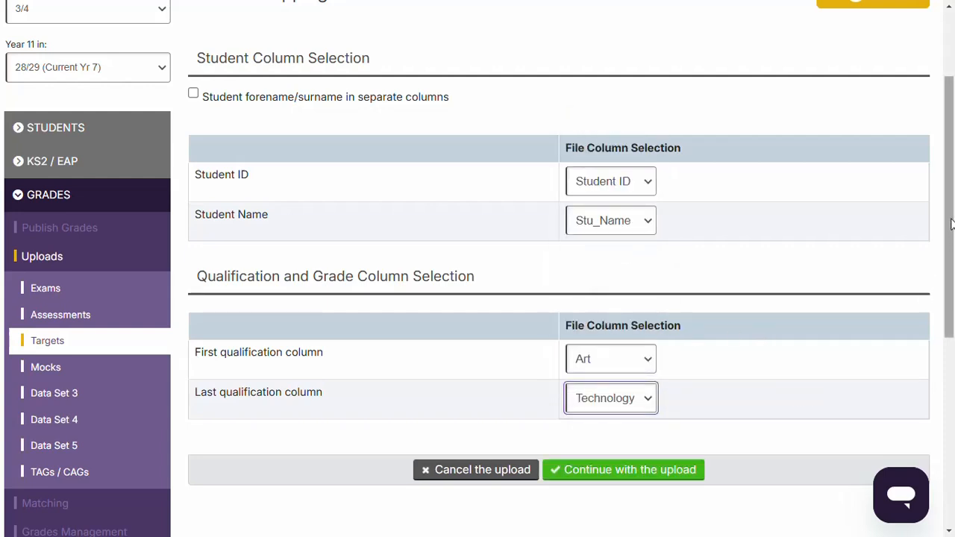
Step: Continue with the mapped columns, review the file health check and upload summary, and complete the KS4 Targets upload
left_click_drag(951, 232, 951, 265)
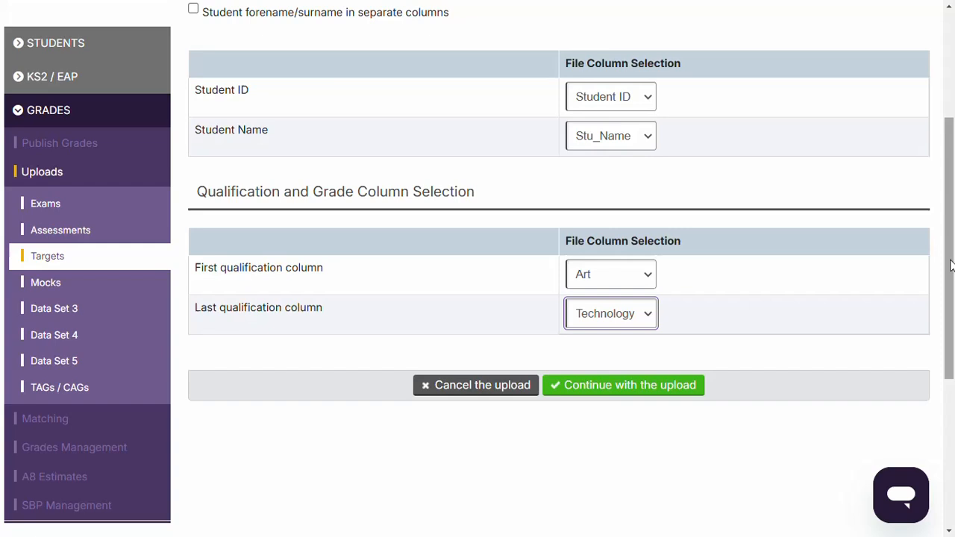
left_click(623, 386)
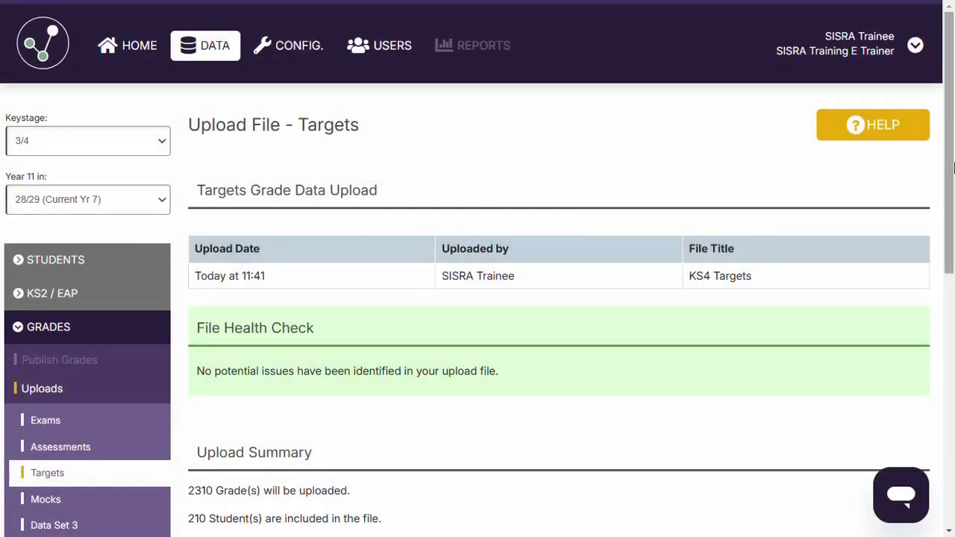
left_click_drag(953, 167, 946, 273)
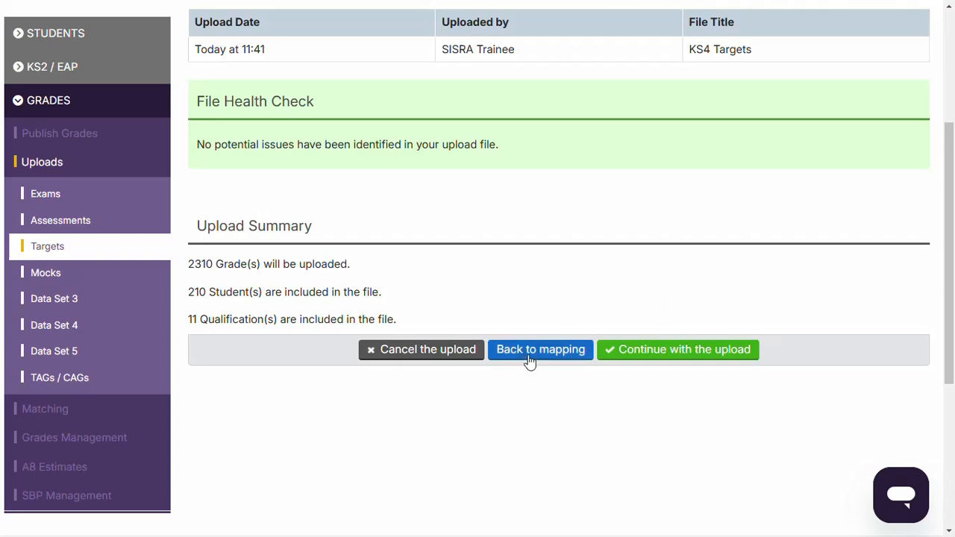
left_click(642, 356)
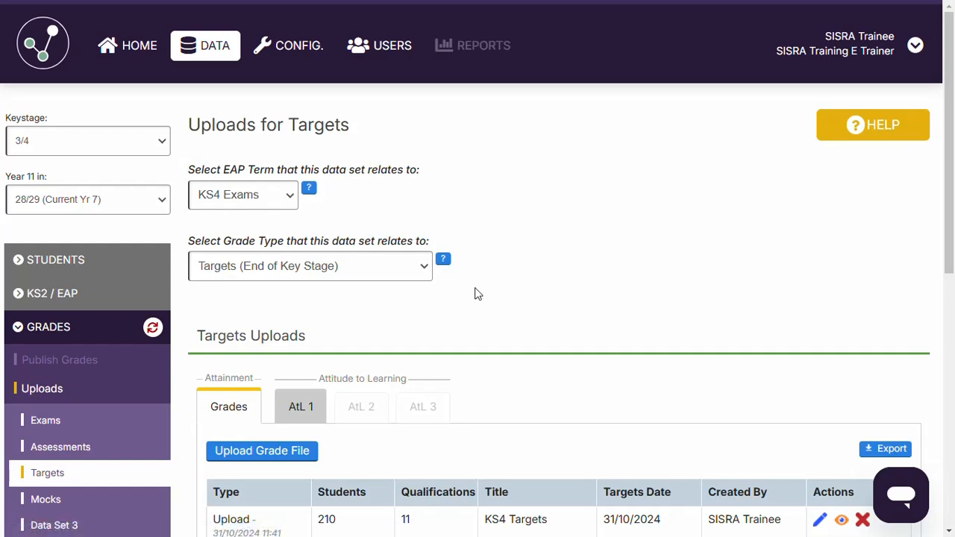
Step: Start another grade file upload for the Targets data set
left_click(245, 455)
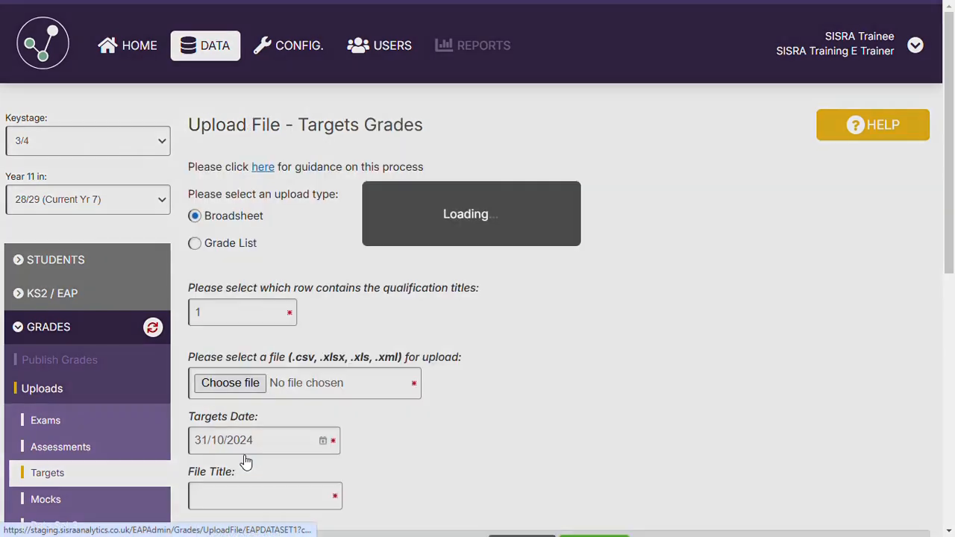